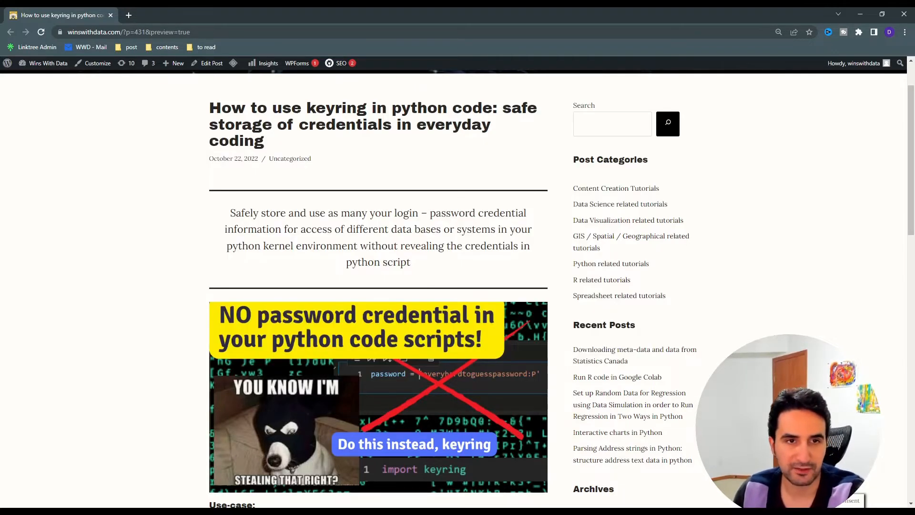
Step: Switch to the keyring notebook and select the hardcoded password line for removal
key("alt+Tab")
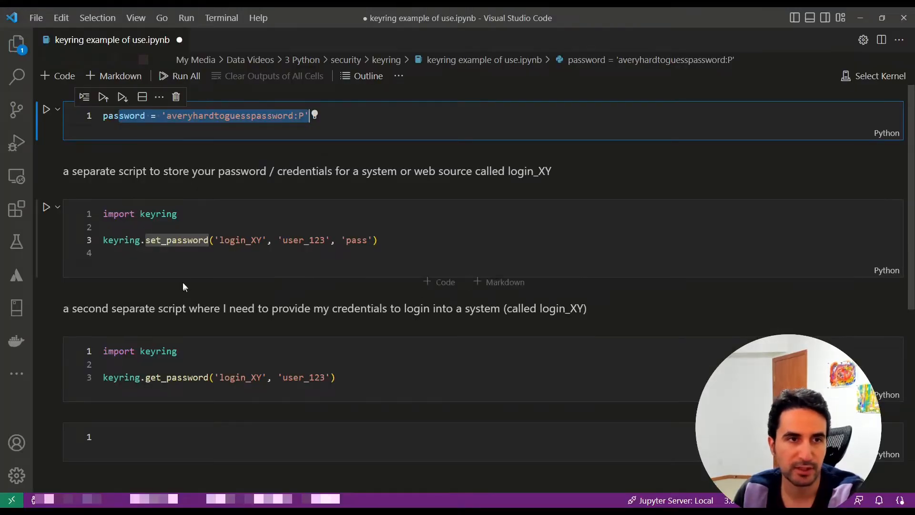
left_click_drag(268, 116, 115, 116)
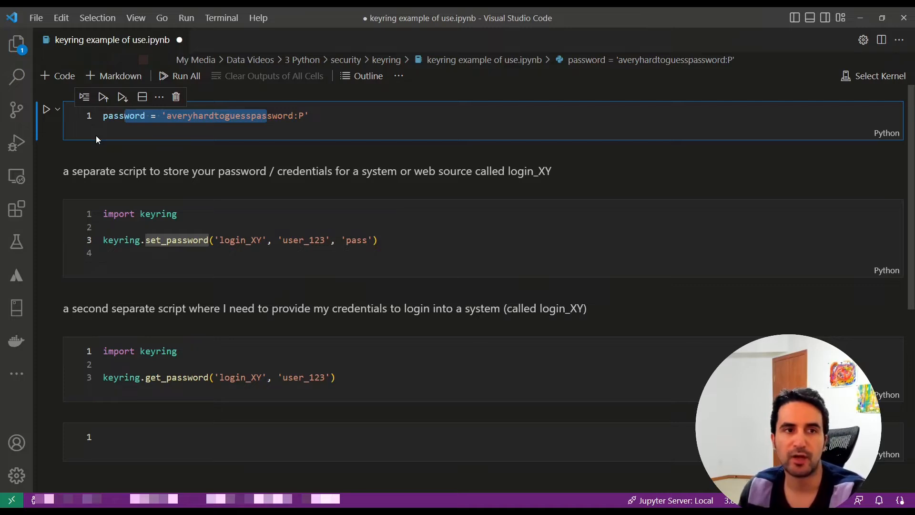
mouse_move(183, 283)
left_click(177, 213)
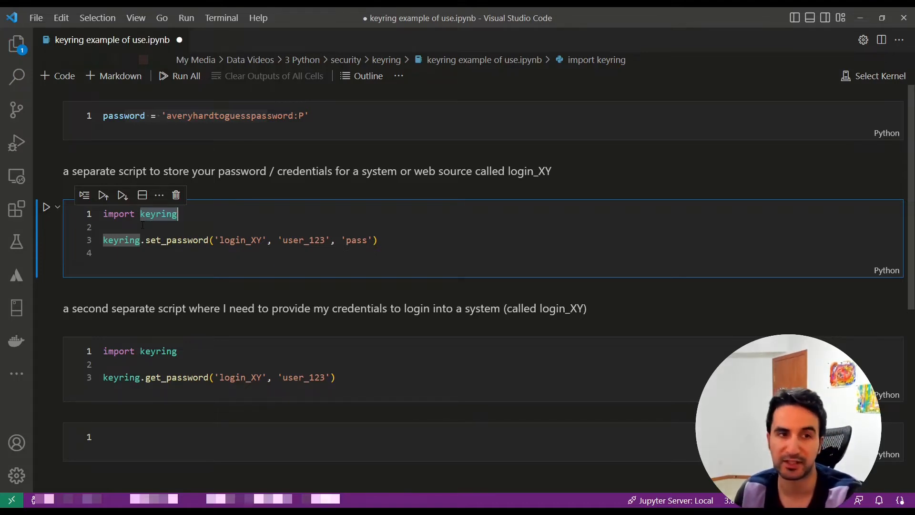
left_click(198, 116)
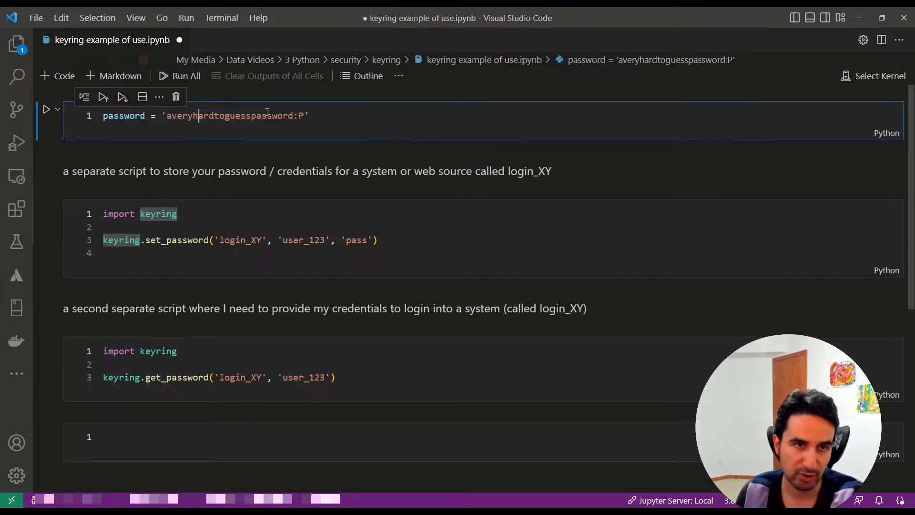
left_click_drag(312, 115, 101, 117)
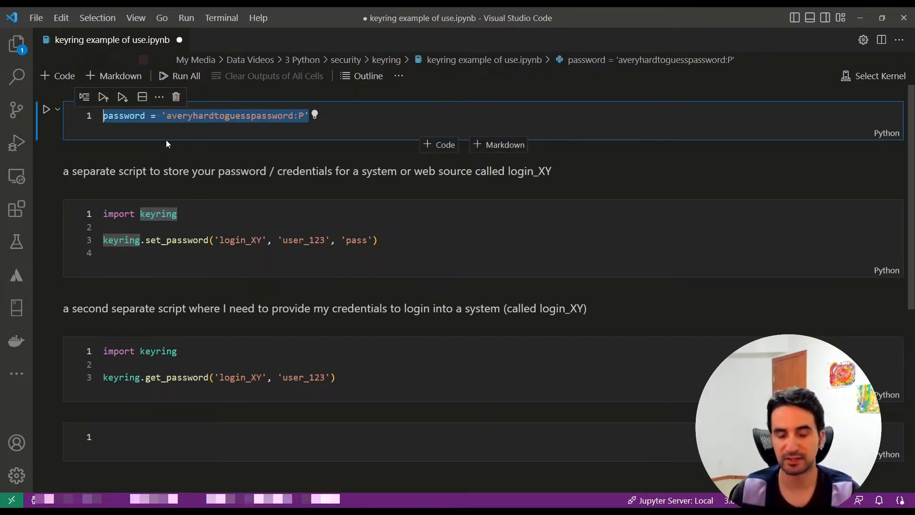
mouse_move(166, 143)
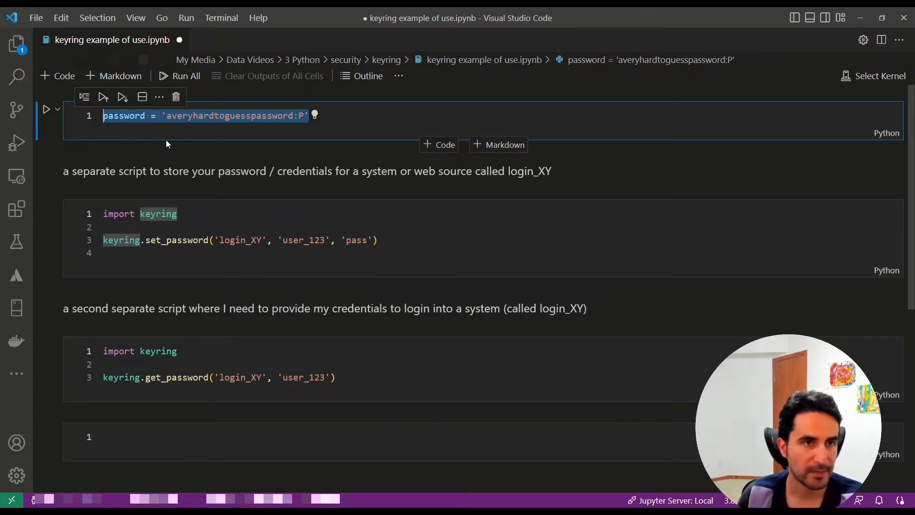
left_click(175, 103)
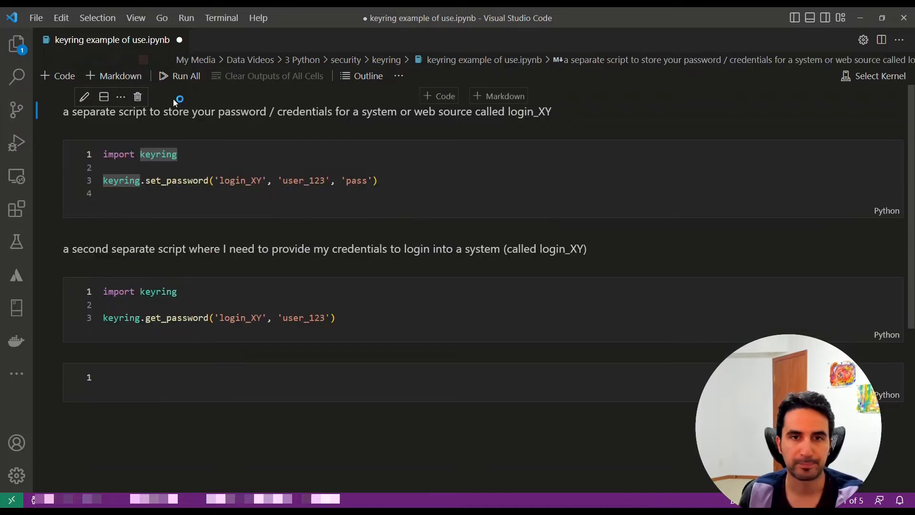
left_click(164, 181)
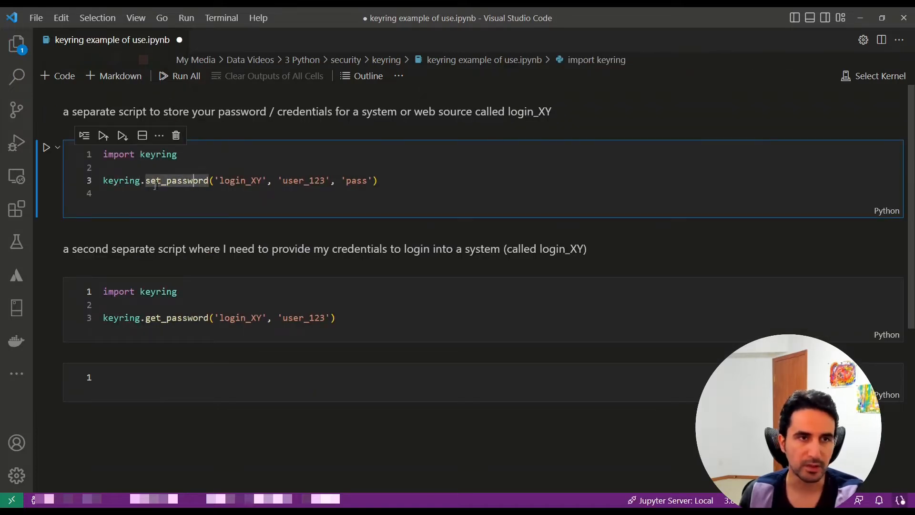
left_click(182, 194)
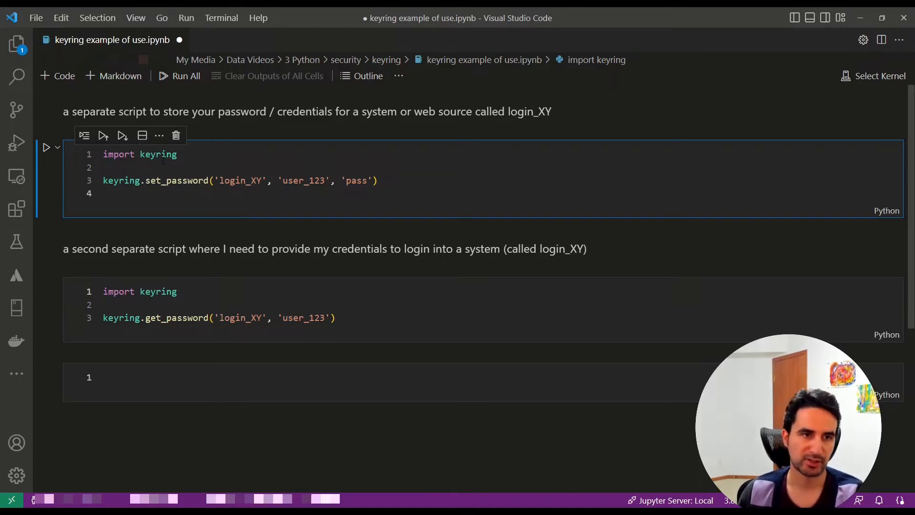
left_click(148, 155)
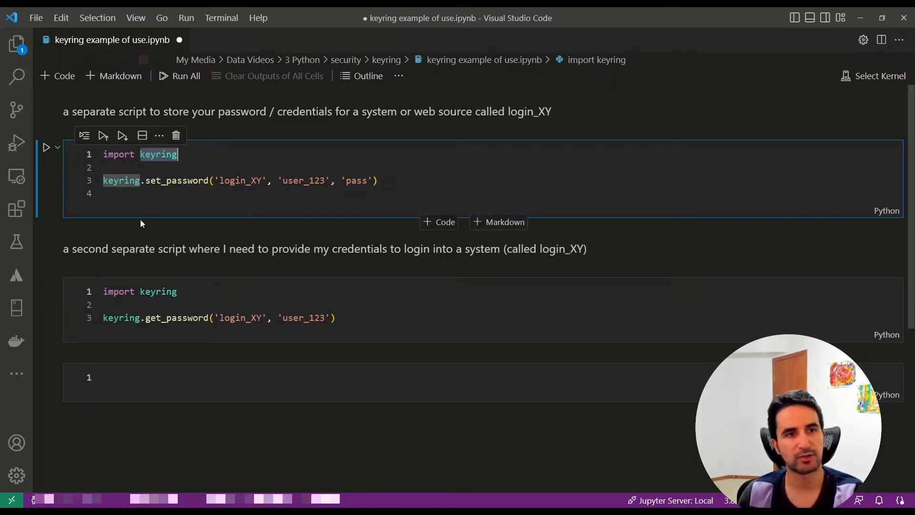
left_click(183, 194)
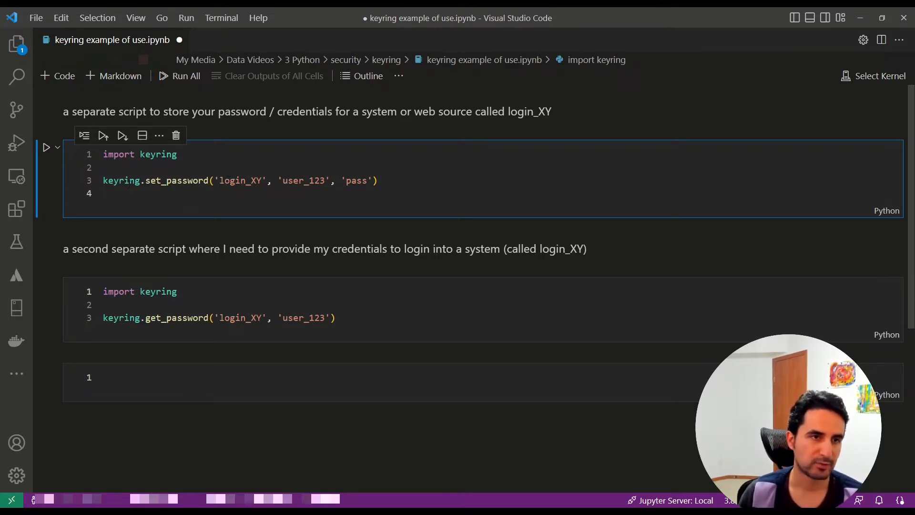
left_click_drag(119, 181, 257, 189)
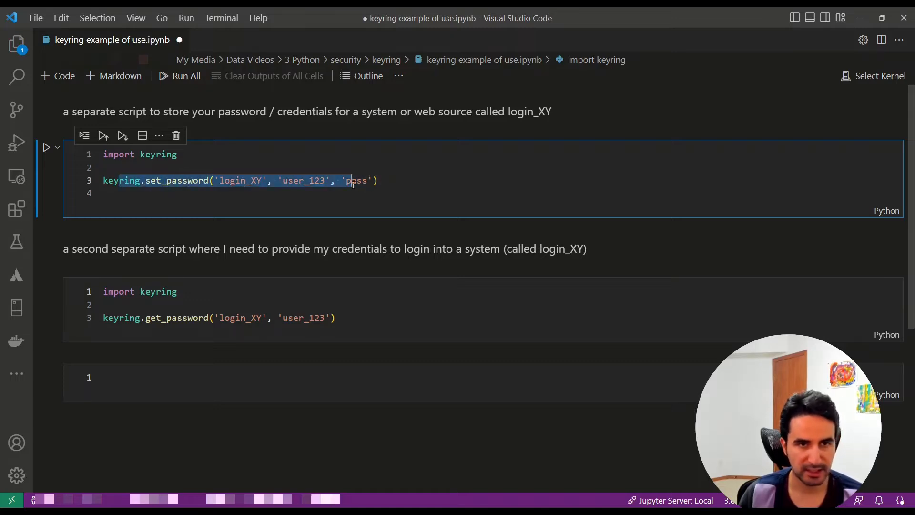
left_click(315, 214)
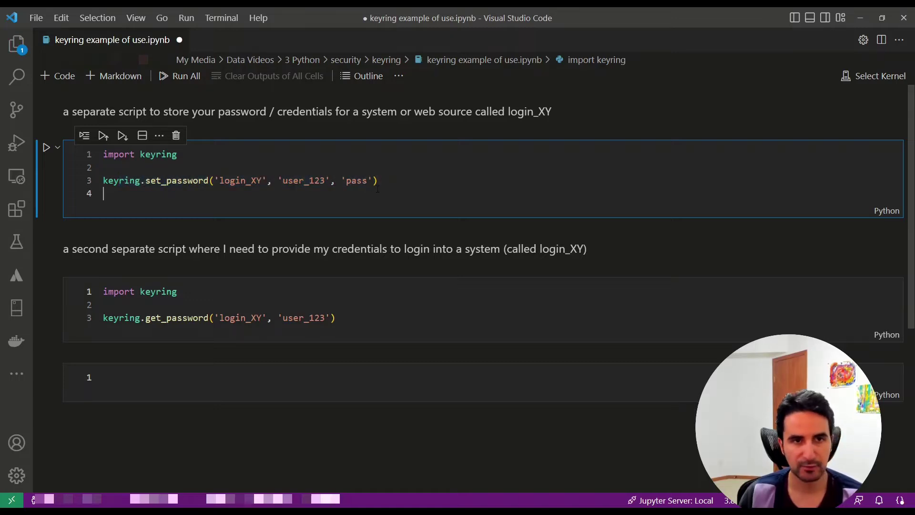
left_click(247, 180)
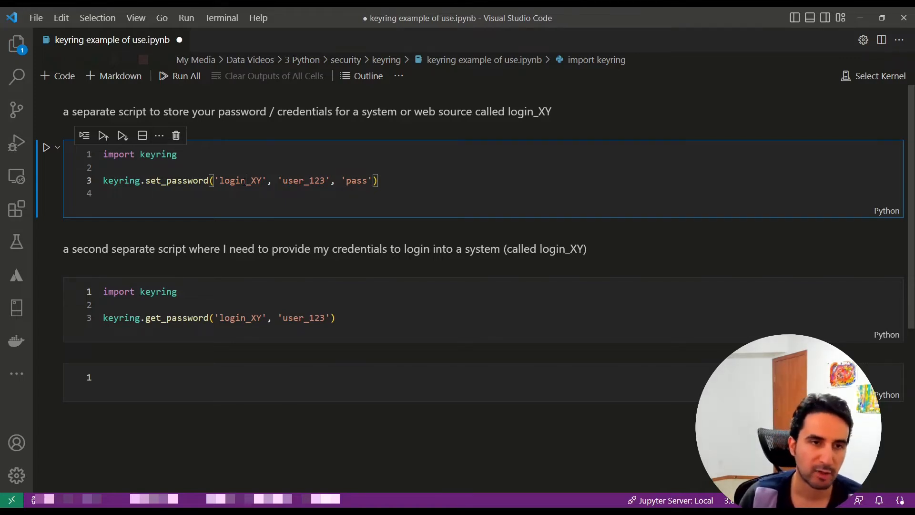
double_click(243, 181)
double_click(319, 181)
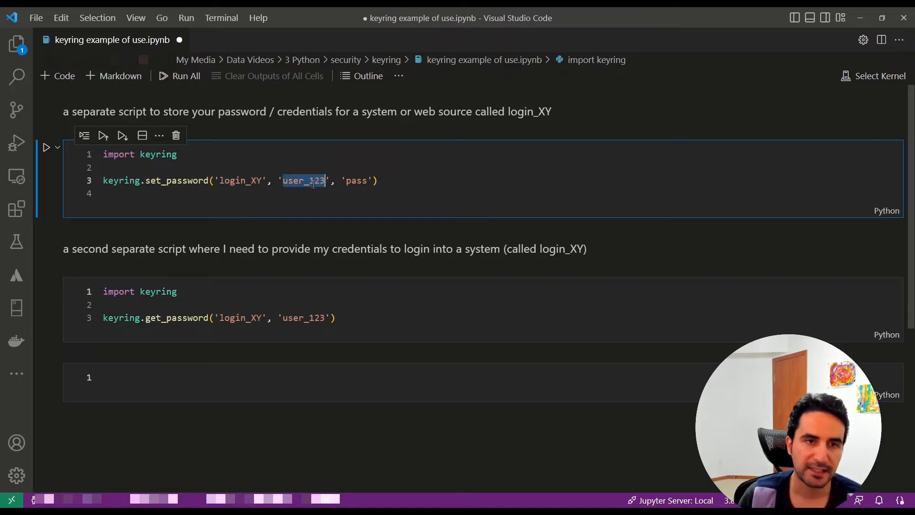
double_click(356, 181)
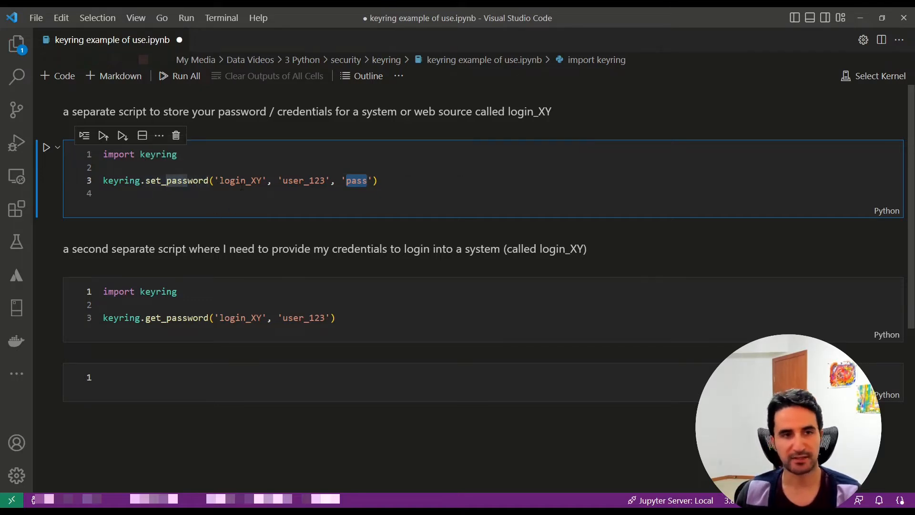
double_click(244, 182)
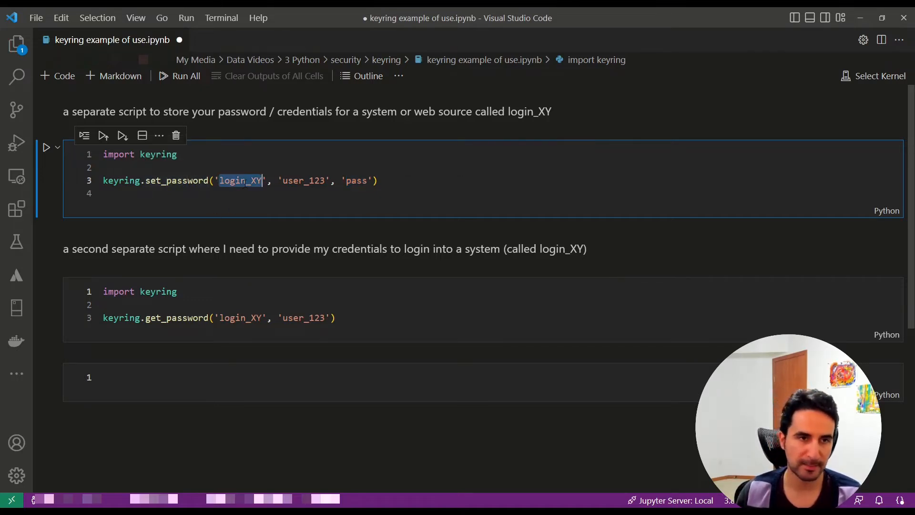
double_click(295, 181)
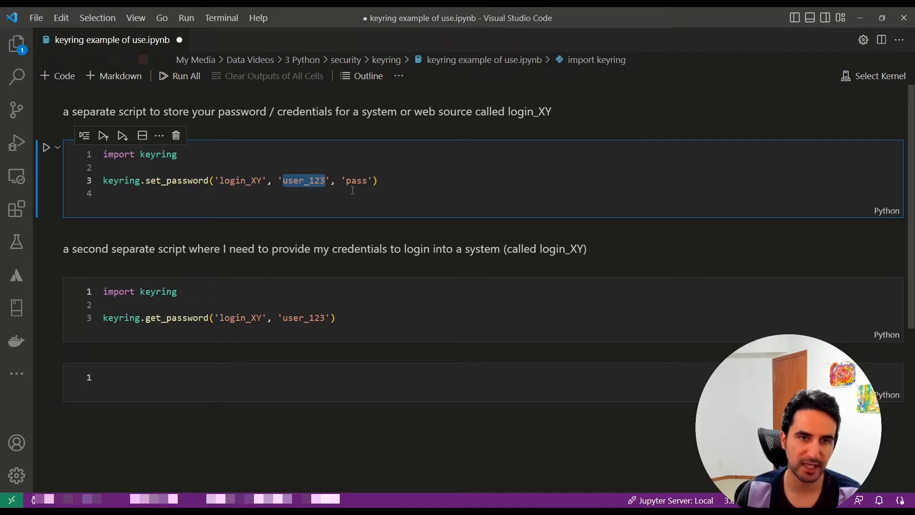
left_click_drag(374, 180, 336, 180)
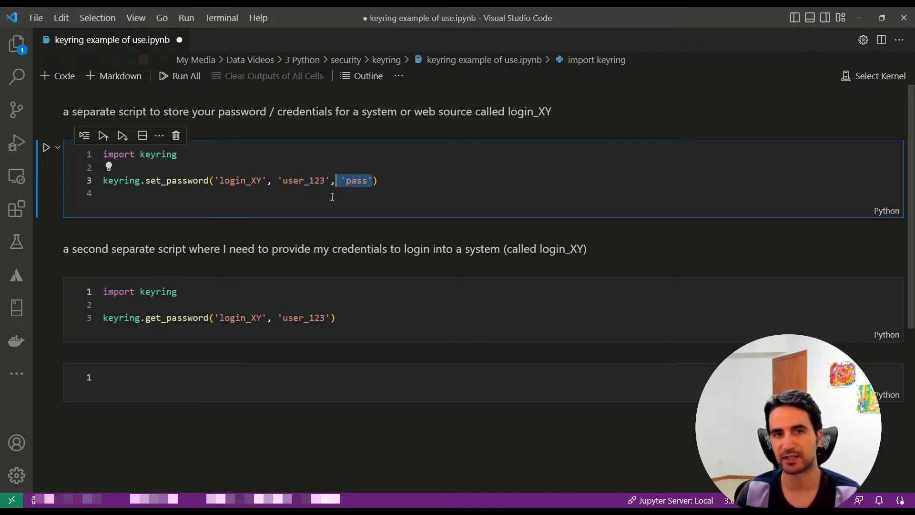
left_click(298, 167)
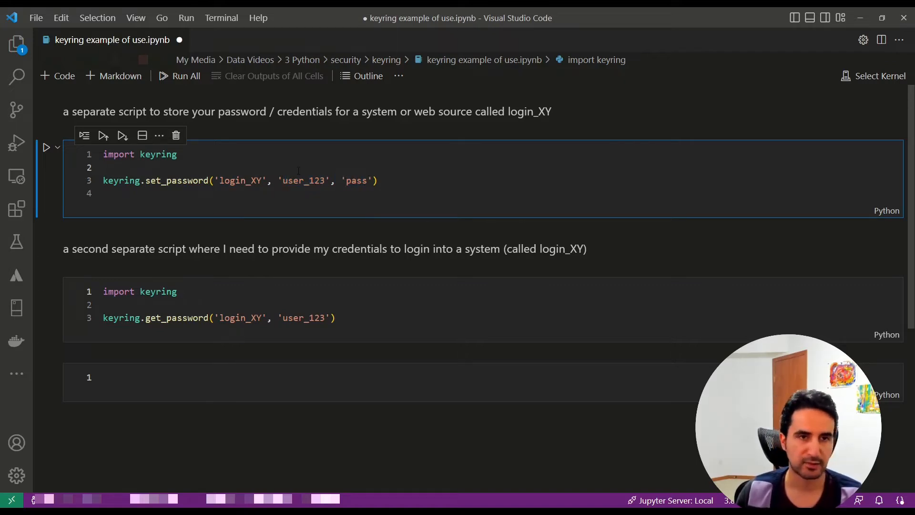
left_click_drag(373, 180, 278, 180)
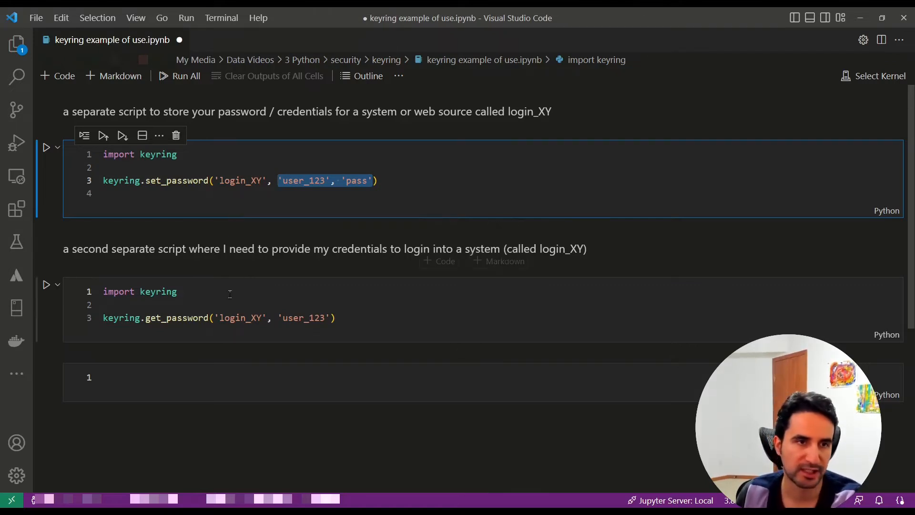
left_click(185, 302)
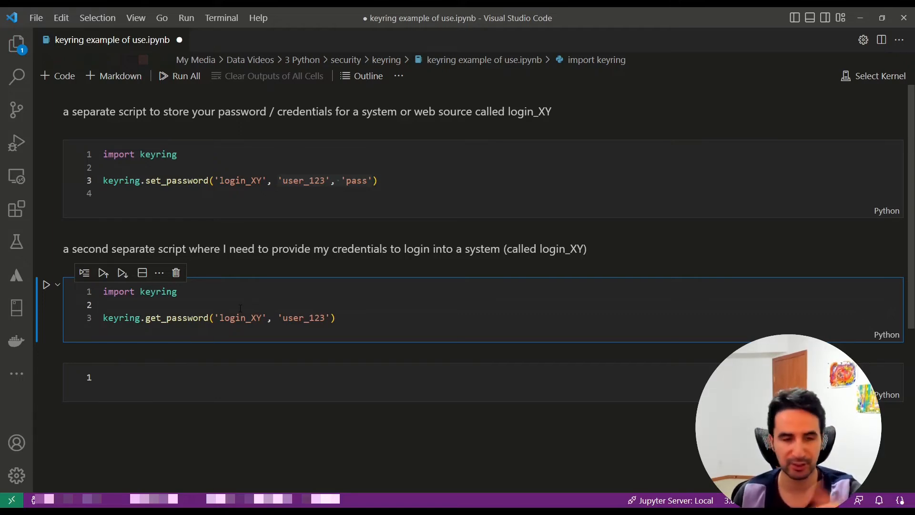
left_click(230, 318)
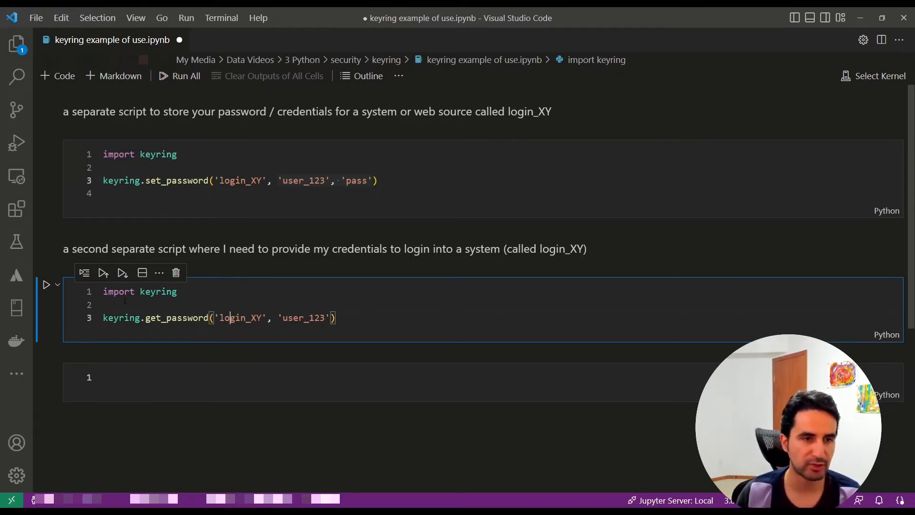
left_click_drag(119, 293, 183, 318)
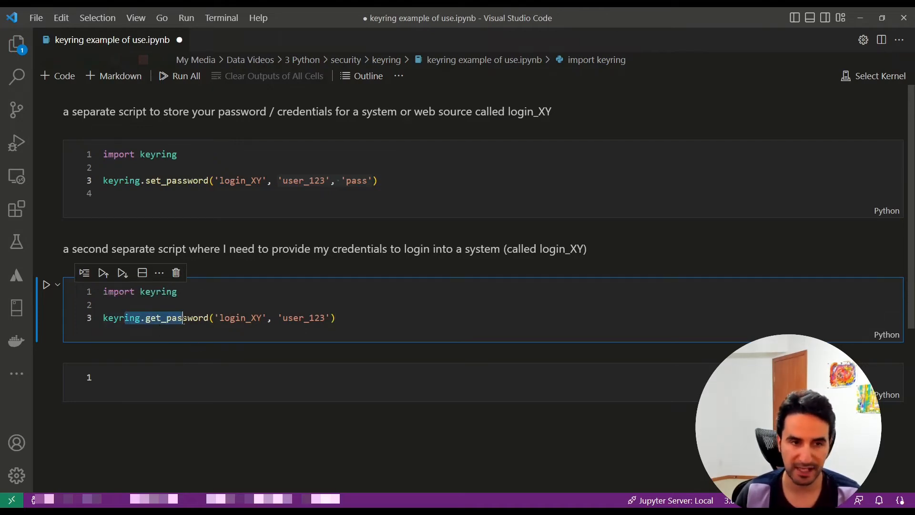
double_click(240, 317)
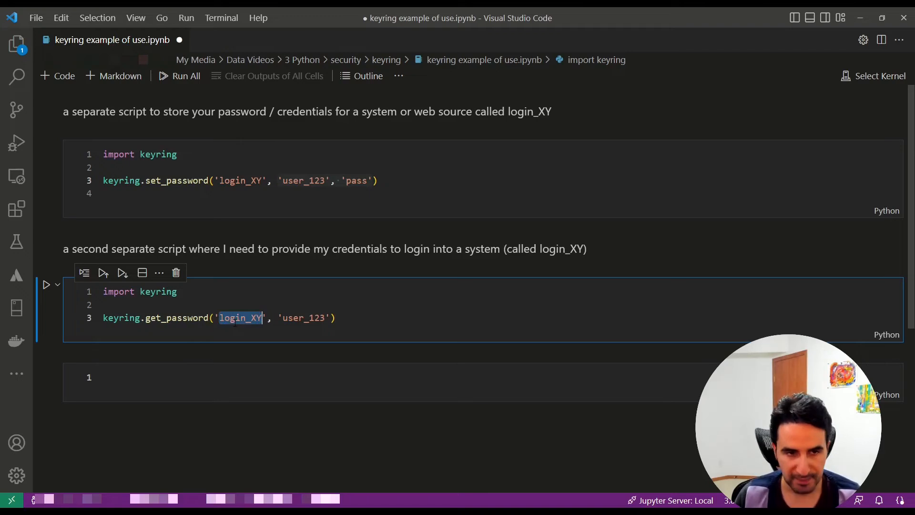
double_click(303, 317)
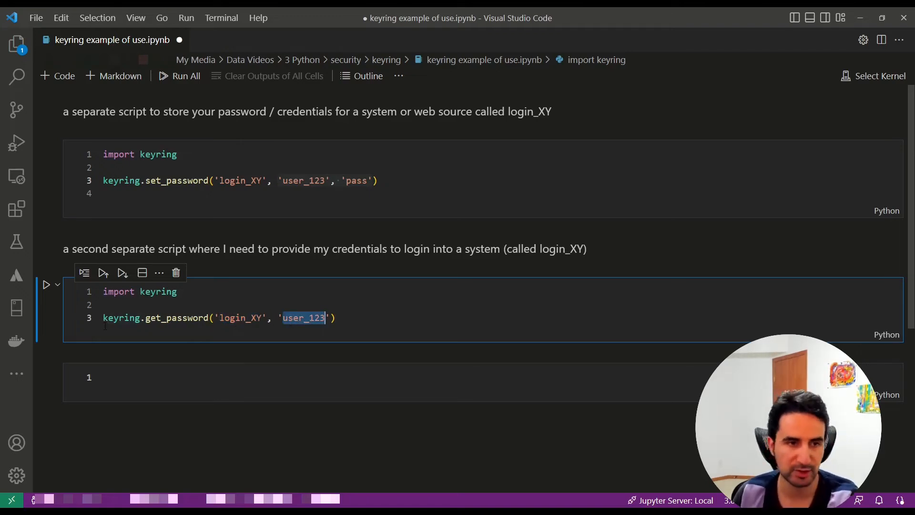
Step: Run the get_password cell on the 'base (Python 3.8.5)' kernel, outputting 'pass'
left_click(46, 285)
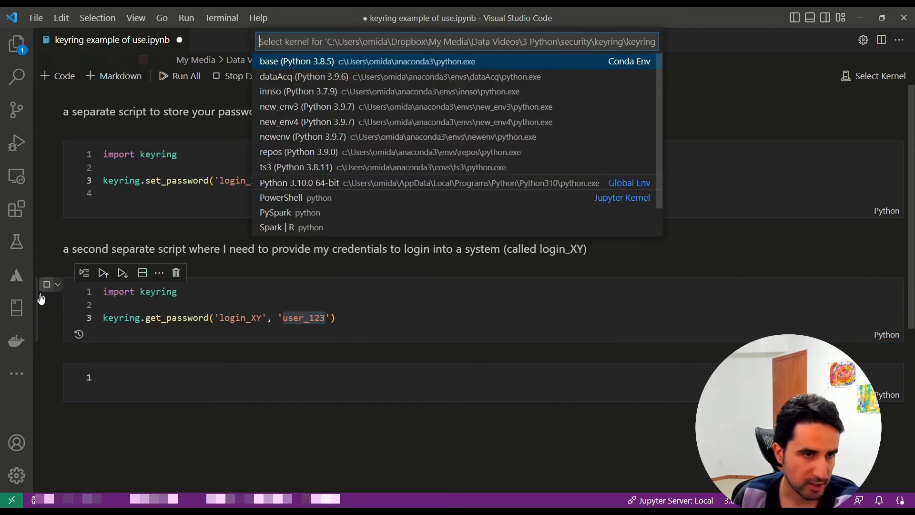
left_click(289, 63)
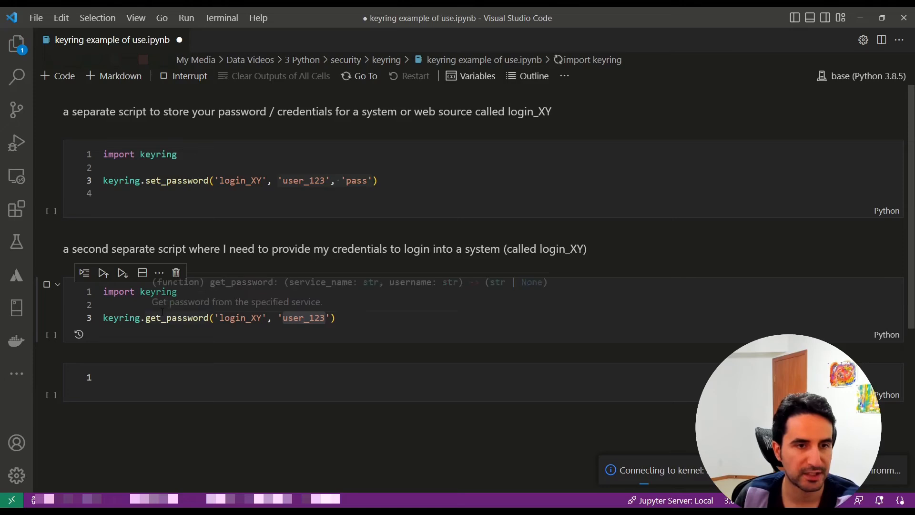
left_click(423, 336)
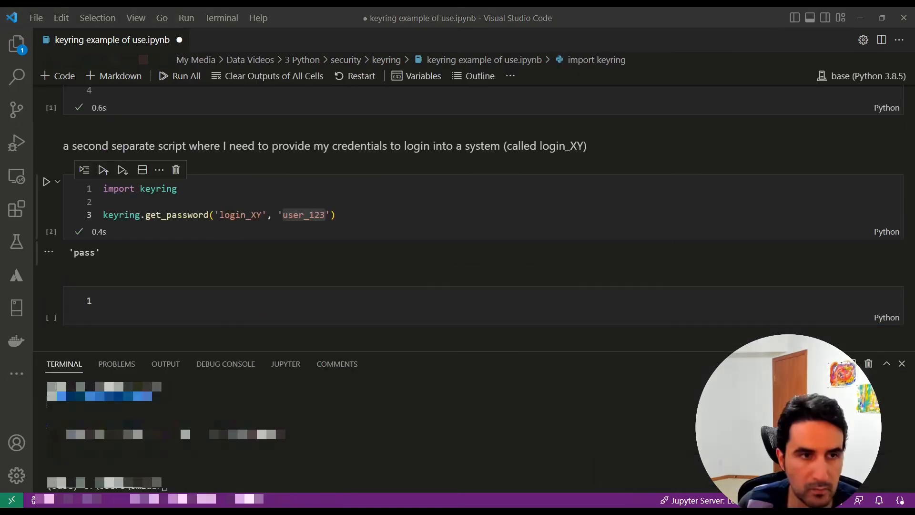
left_click(170, 204)
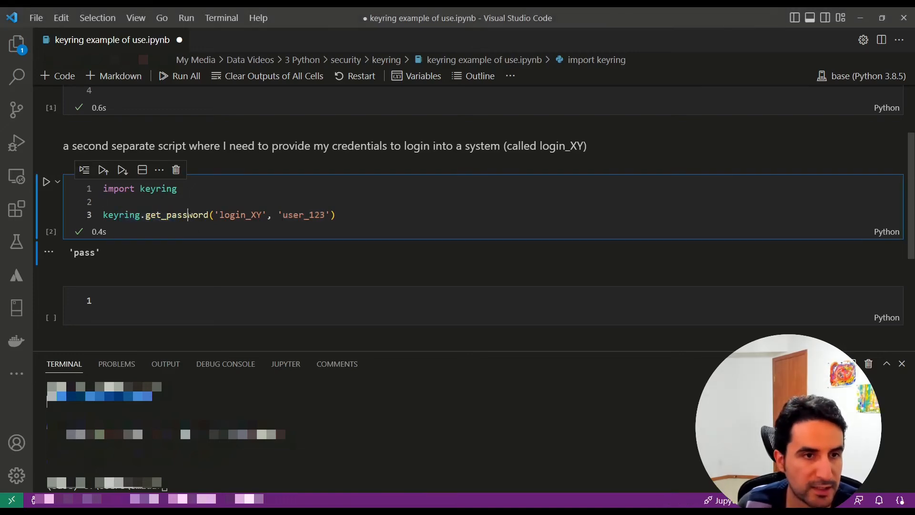
left_click(201, 213)
double_click(83, 252)
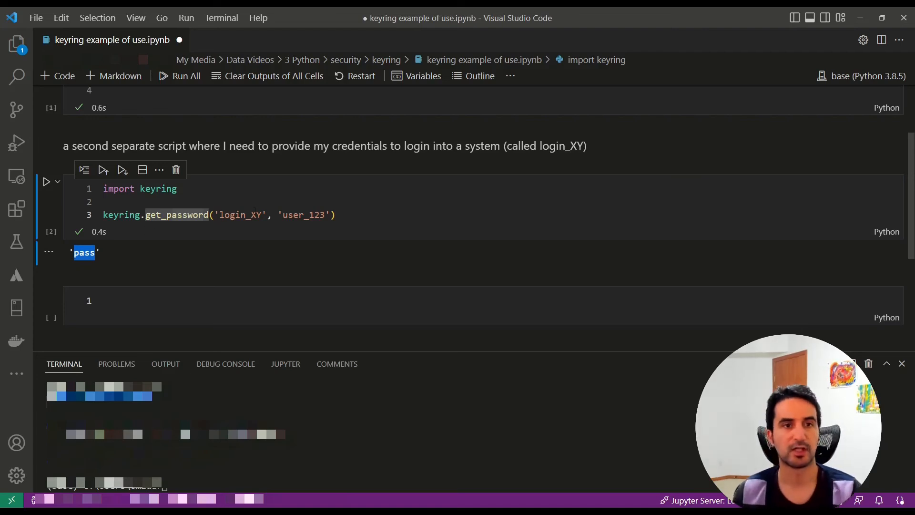
left_click_drag(284, 216, 265, 223)
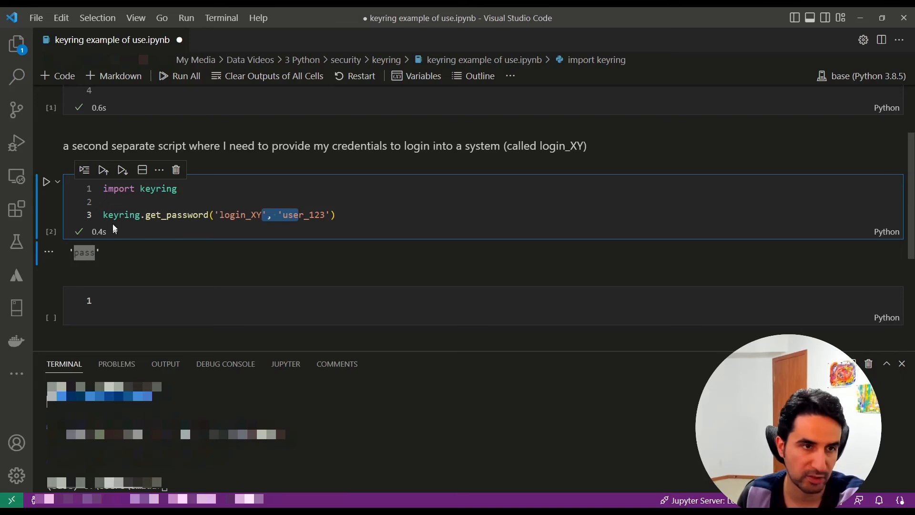
left_click_drag(109, 215, 309, 216)
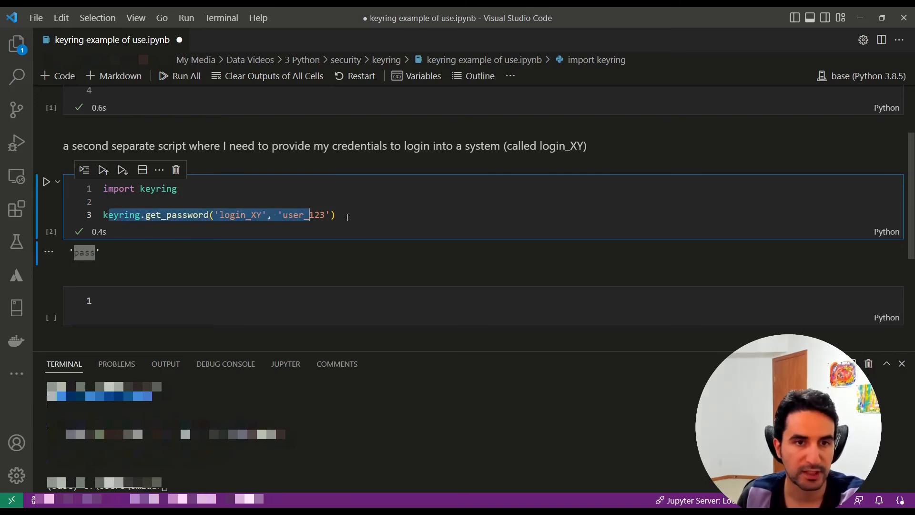
left_click_drag(336, 215, 104, 215)
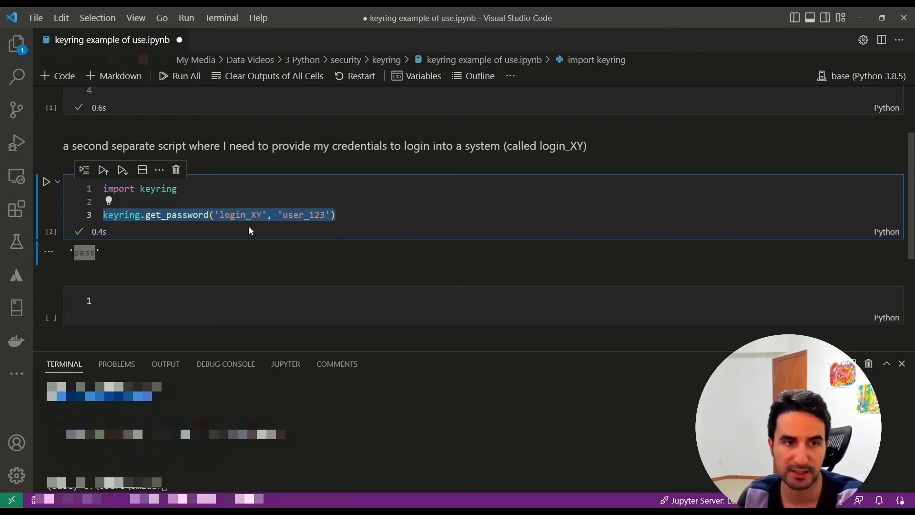
left_click(336, 215)
left_click_drag(335, 214, 215, 215)
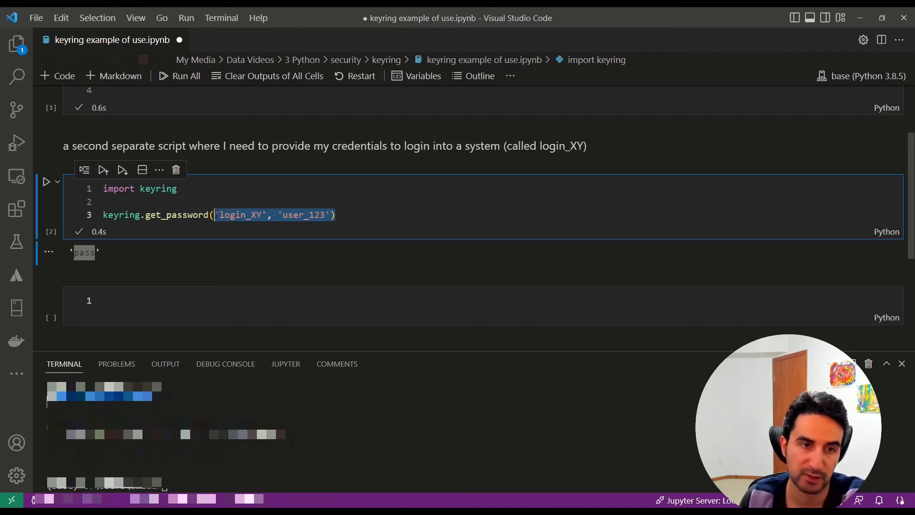